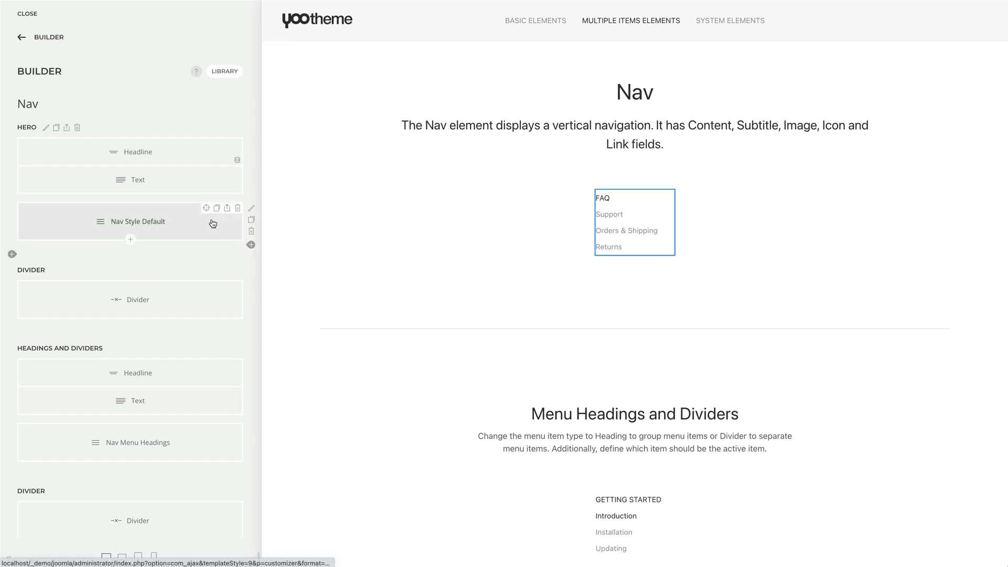
# Step: Open the 'Nav Style Default' element and its FAQ item's content fields
pyautogui.click(213, 225)
pyautogui.click(79, 125)
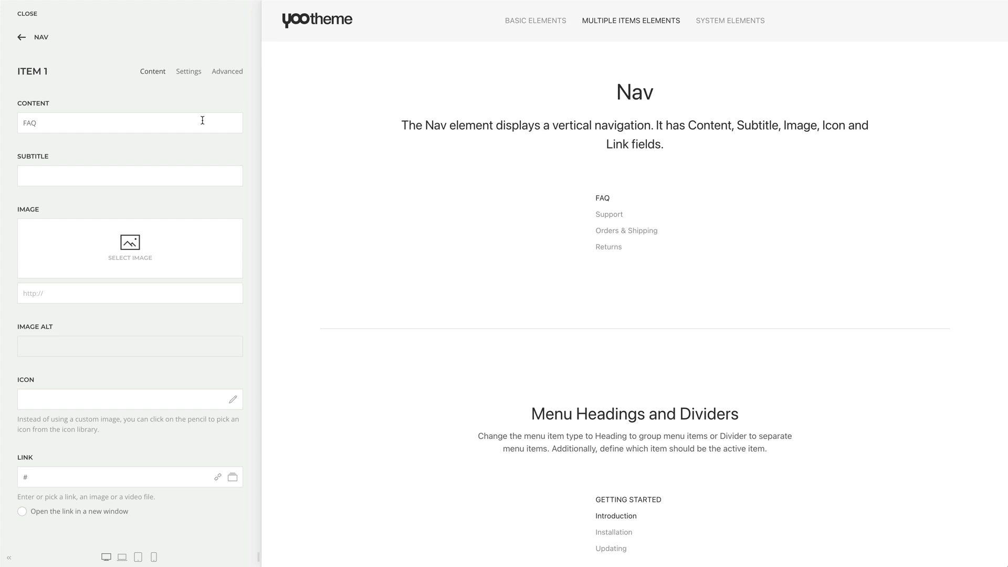
pyautogui.scroll(-4, 290, 124)
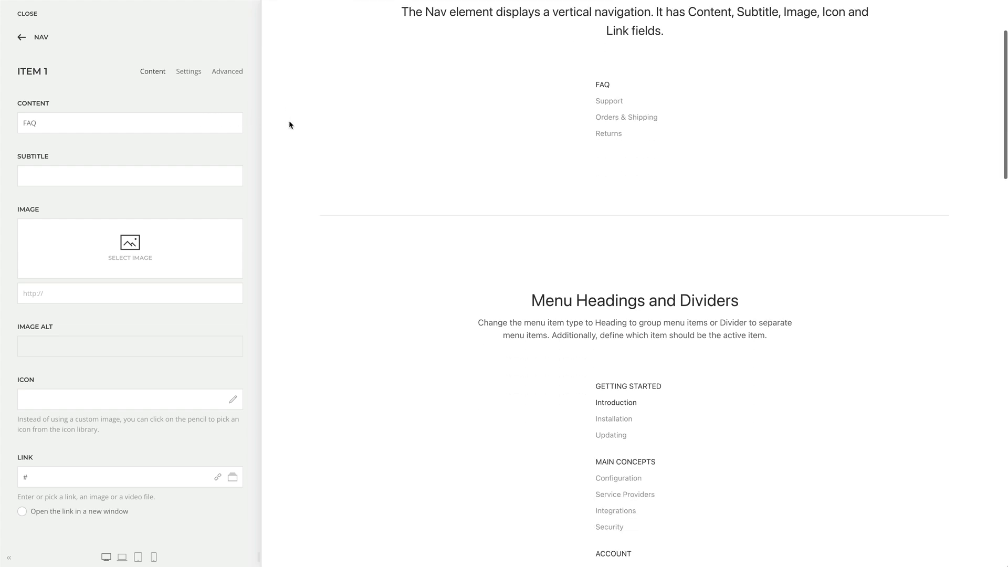
pyautogui.scroll(-4, 288, 124)
pyautogui.scroll(-1, 289, 124)
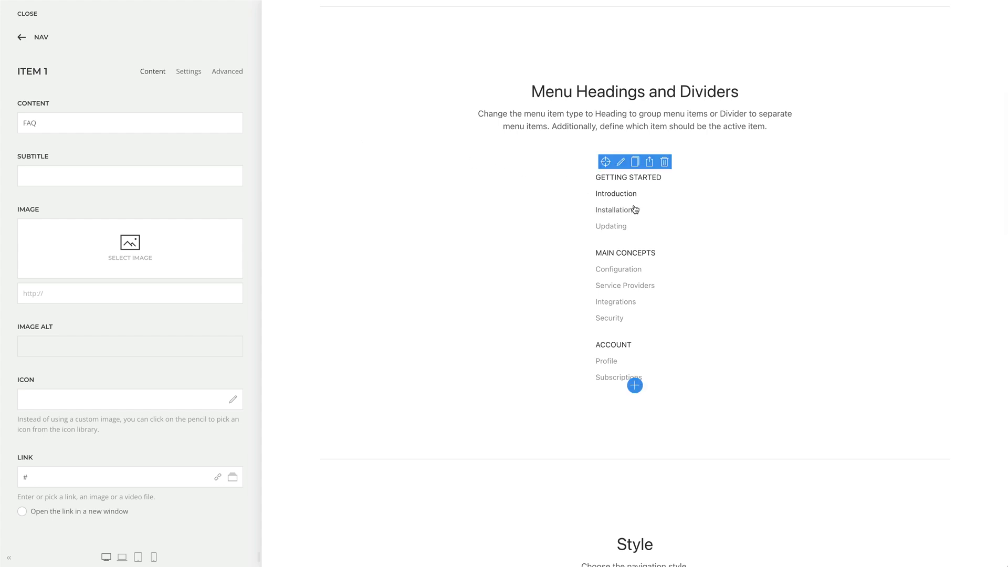
# Step: Open the Getting Started item's settings and keep its type as Heading
pyautogui.click(620, 173)
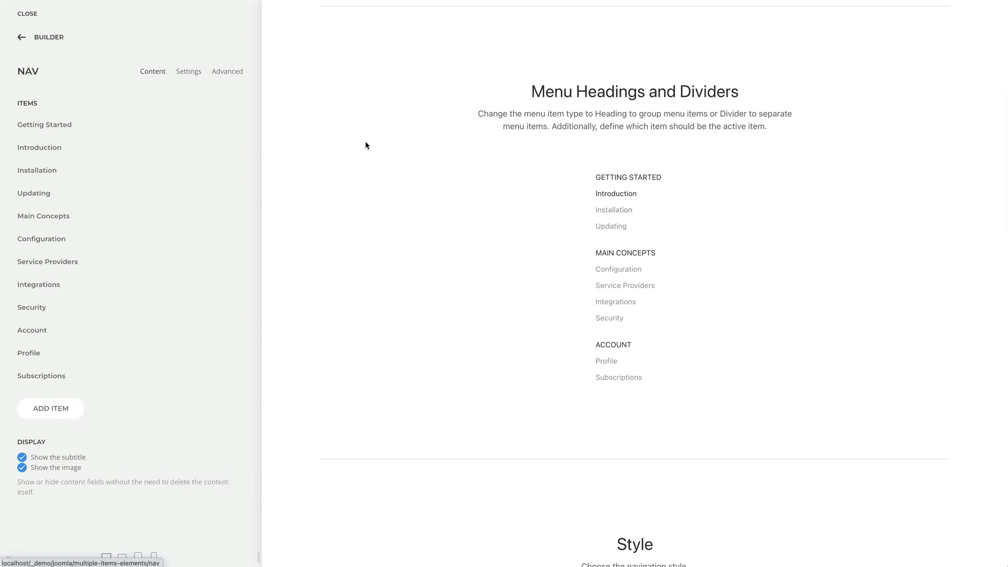
pyautogui.click(207, 134)
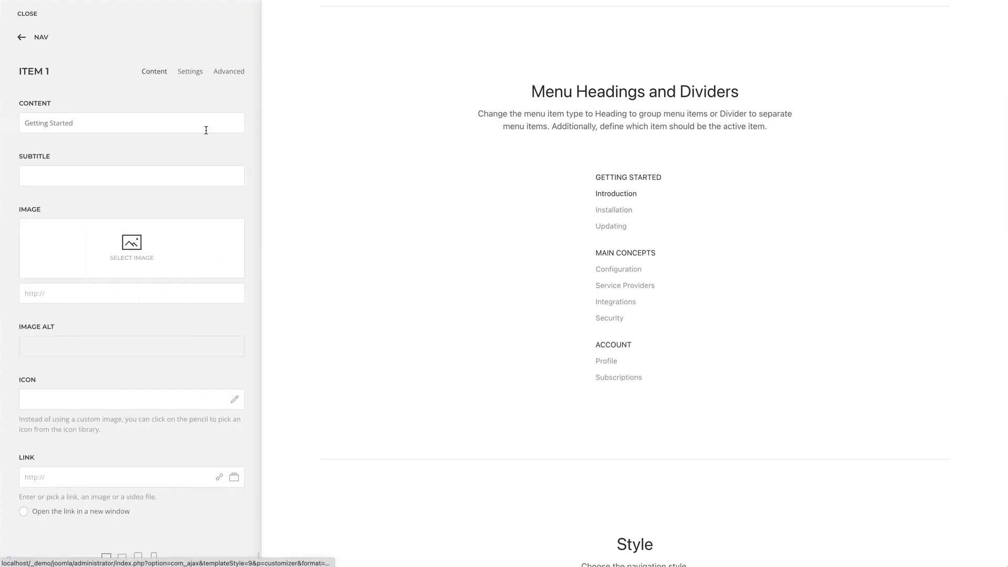
pyautogui.click(188, 71)
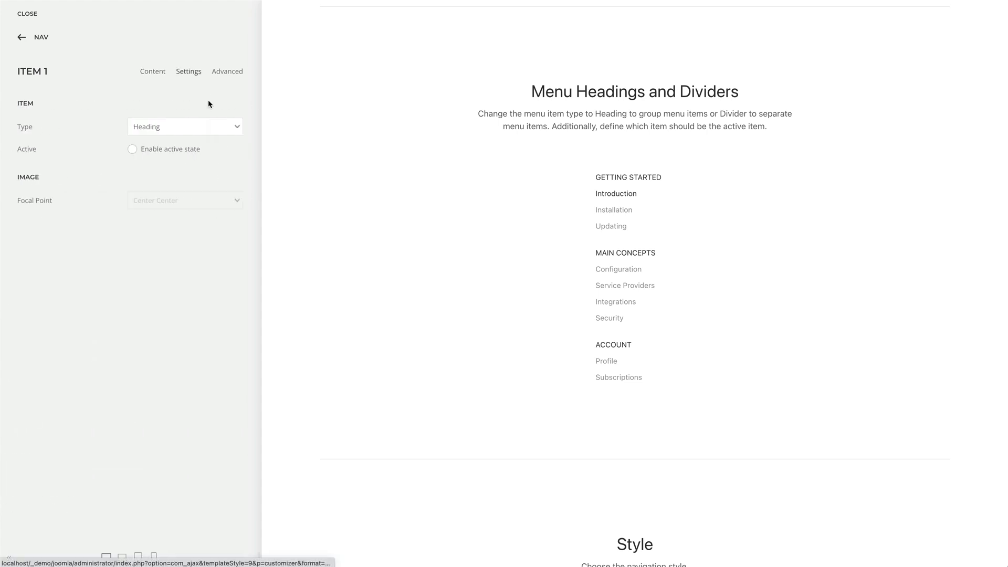
pyautogui.click(223, 126)
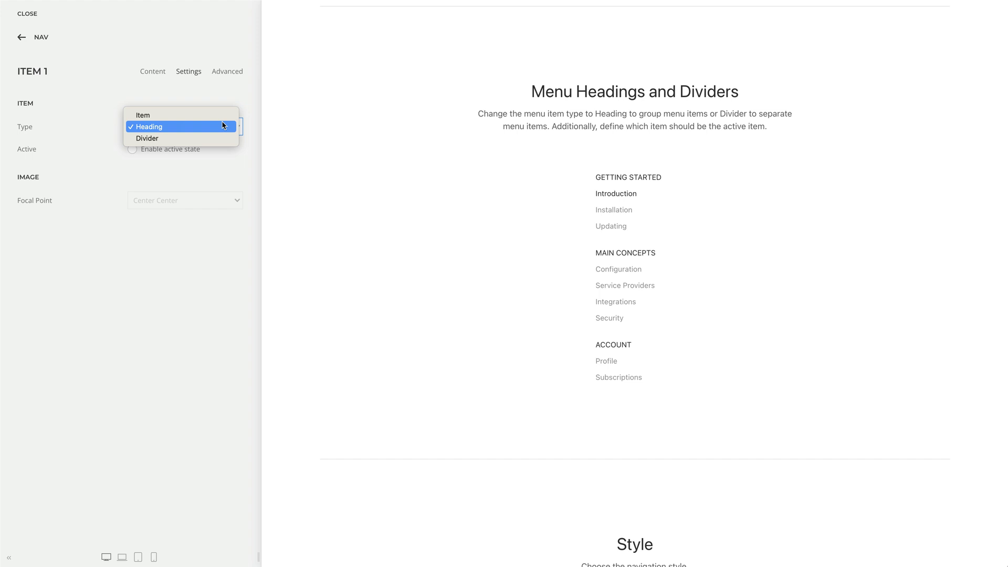
pyautogui.click(250, 119)
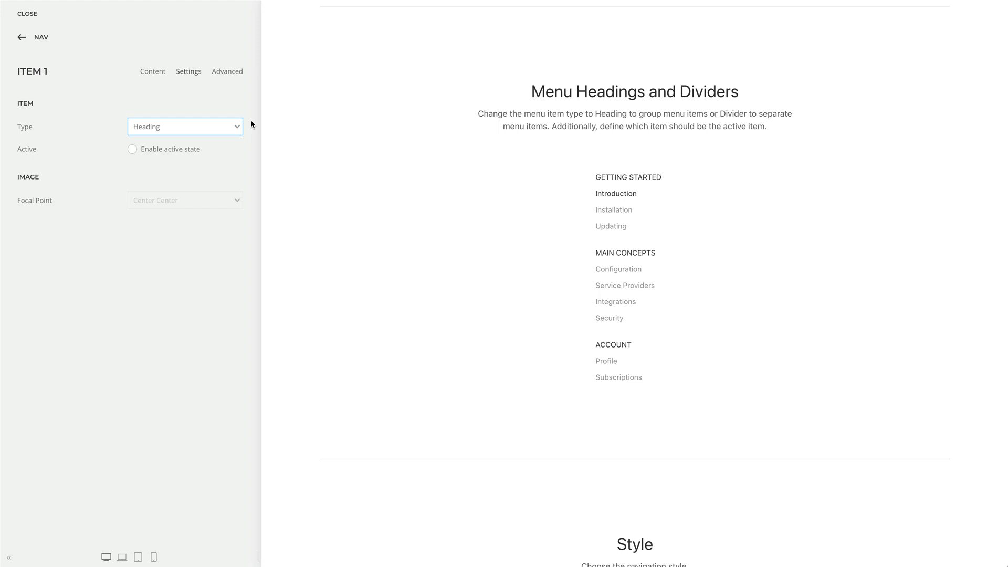
pyautogui.scroll(-5, 346, 120)
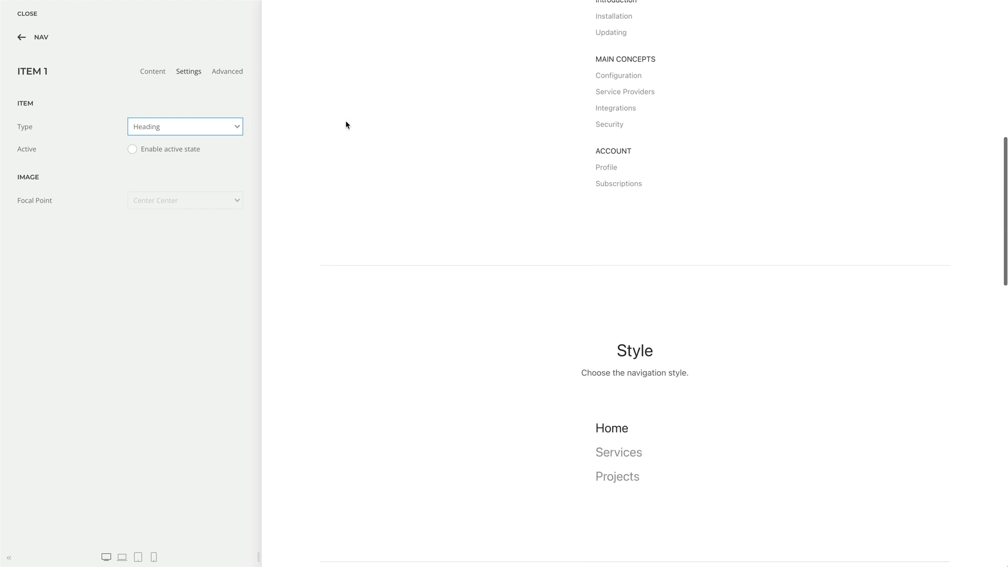
pyautogui.scroll(-3, 346, 120)
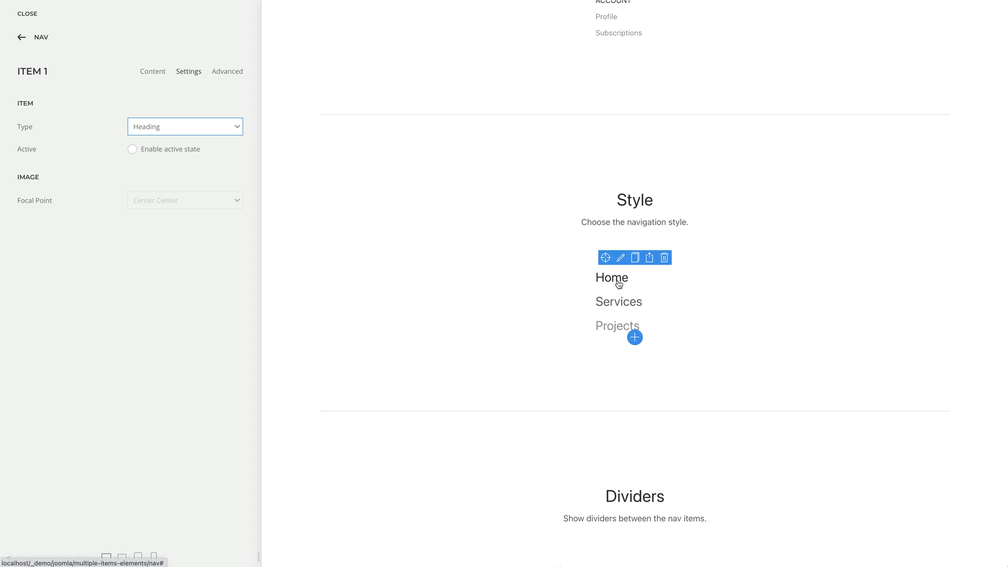
# Step: Inspect the Home, Services, Projects nav's settings, keeping style Primary and HTML element div
pyautogui.click(619, 258)
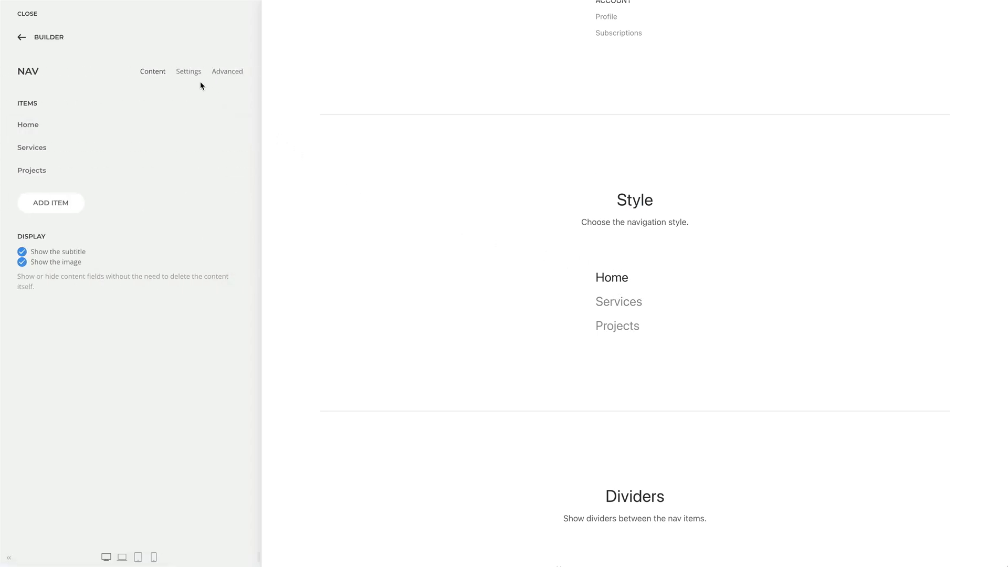
pyautogui.click(188, 71)
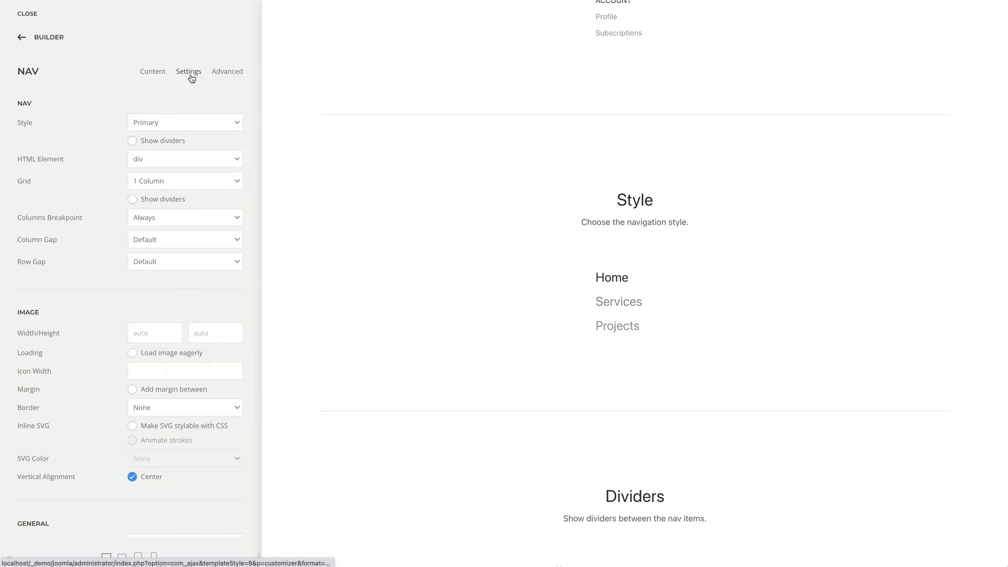
pyautogui.click(230, 123)
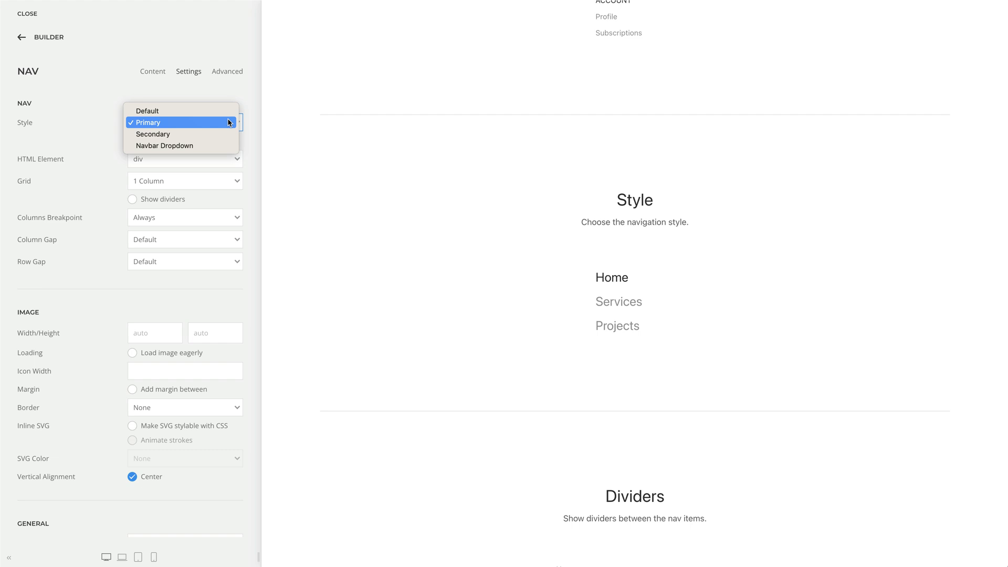
pyautogui.click(250, 120)
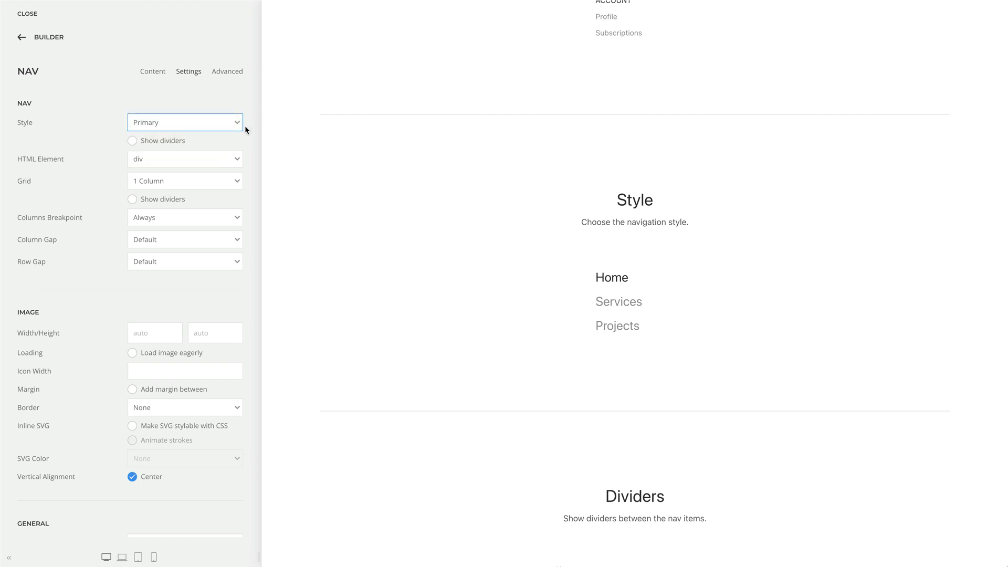
pyautogui.click(209, 160)
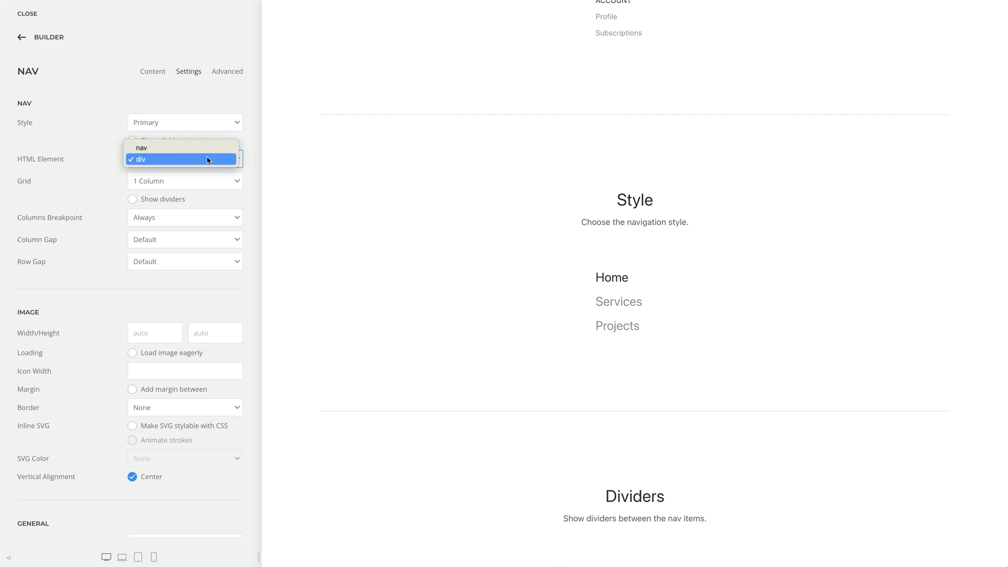
pyautogui.click(207, 160)
pyautogui.scroll(-3, 296, 153)
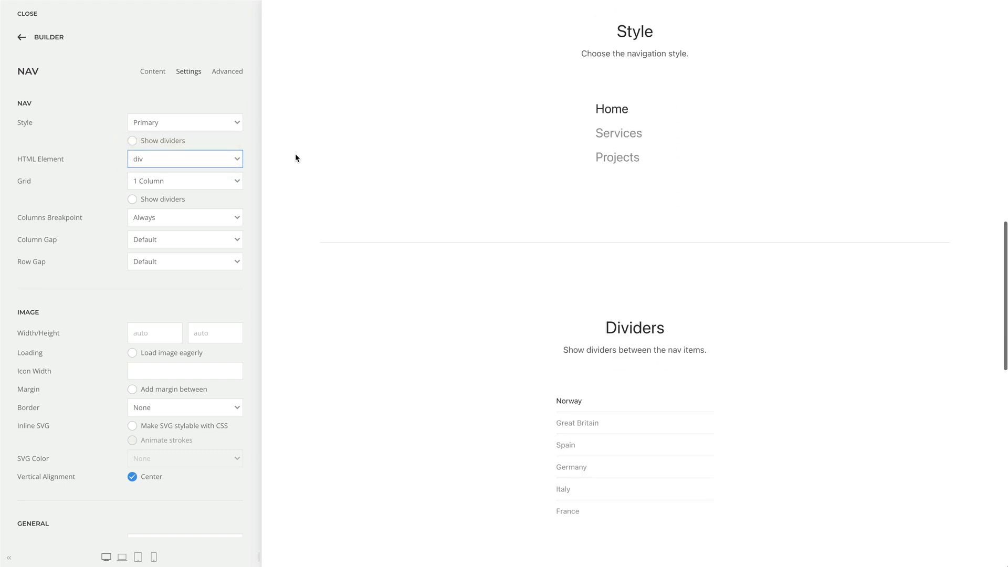
pyautogui.scroll(-3, 295, 154)
pyautogui.scroll(-1, 295, 154)
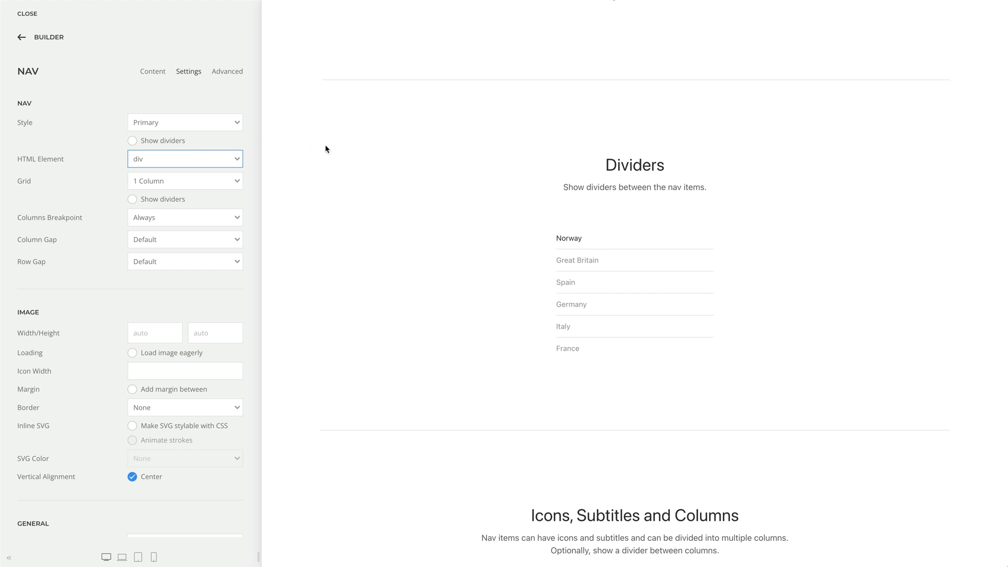
pyautogui.scroll(-3, 325, 145)
pyautogui.scroll(-2, 325, 144)
pyautogui.scroll(-1, 326, 145)
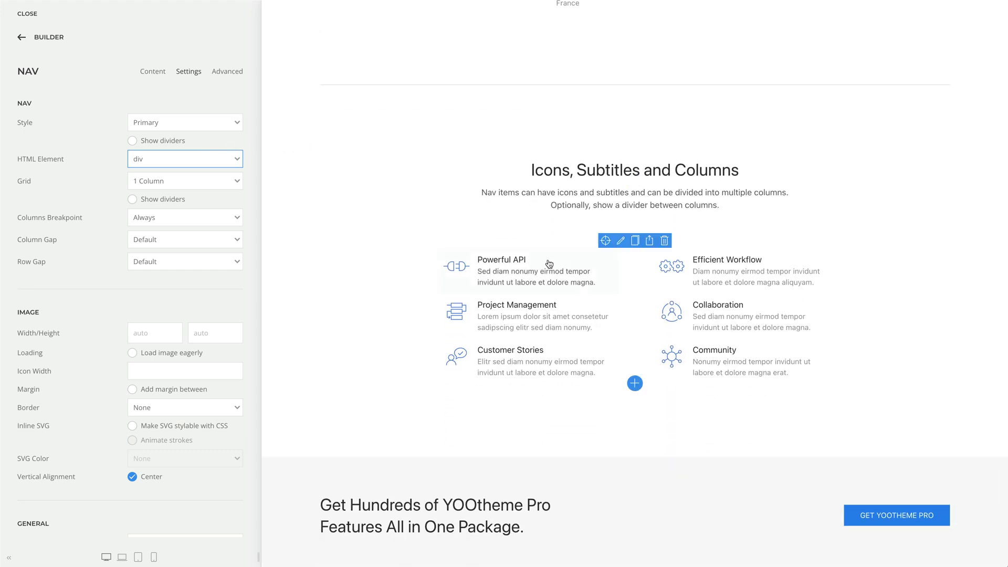
# Step: Preview the Powerful API item of the icon nav, then return to its item list
pyautogui.click(620, 241)
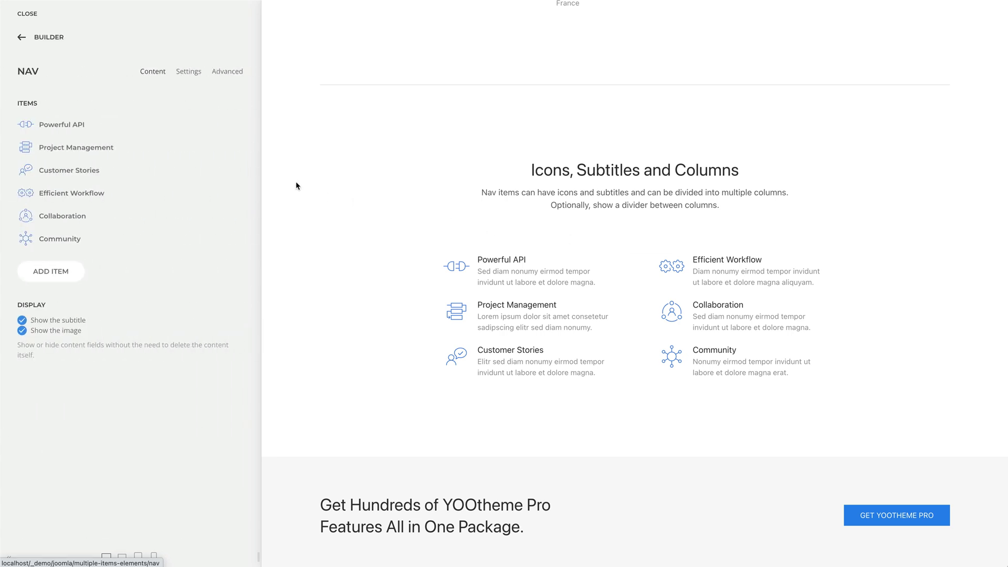
pyautogui.click(166, 125)
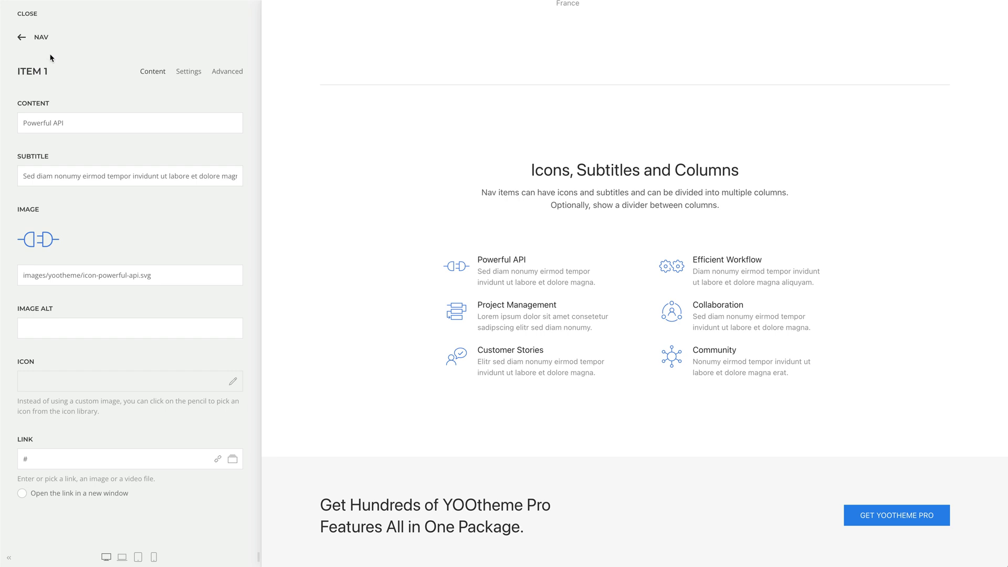
pyautogui.click(40, 37)
# Step: Check the icon nav's settings, keeping the grid at 2 Columns
pyautogui.click(188, 71)
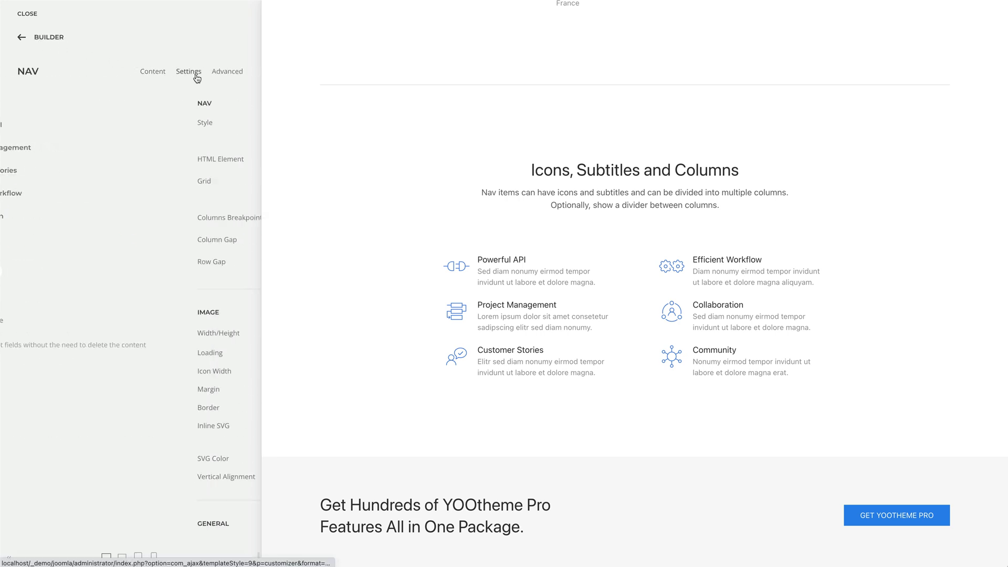
pyautogui.click(197, 181)
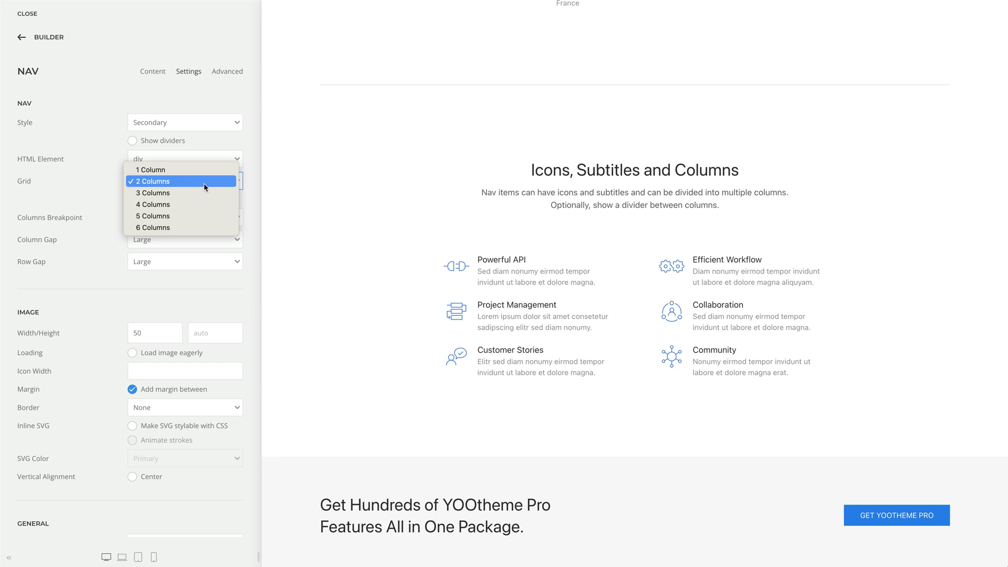
pyautogui.click(204, 183)
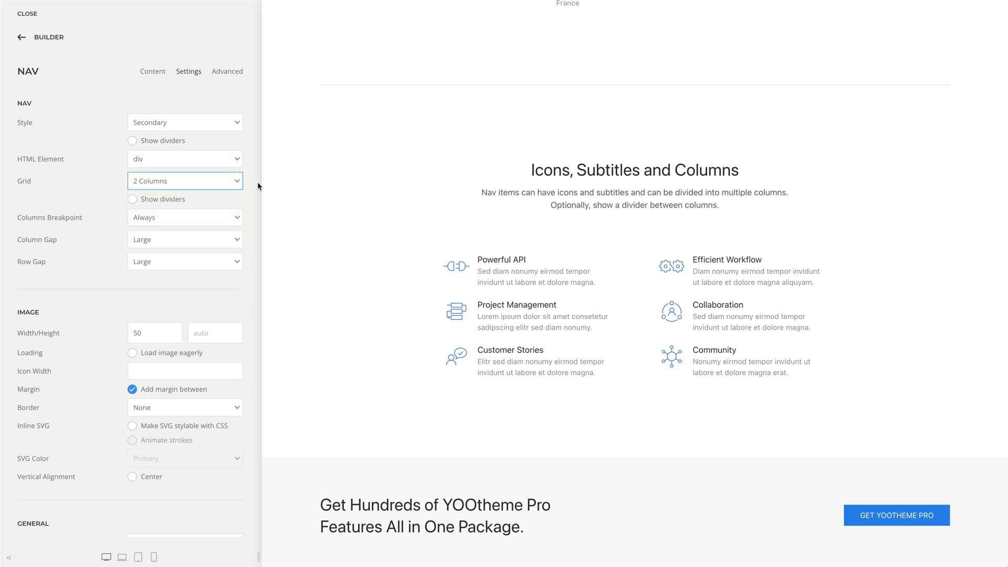